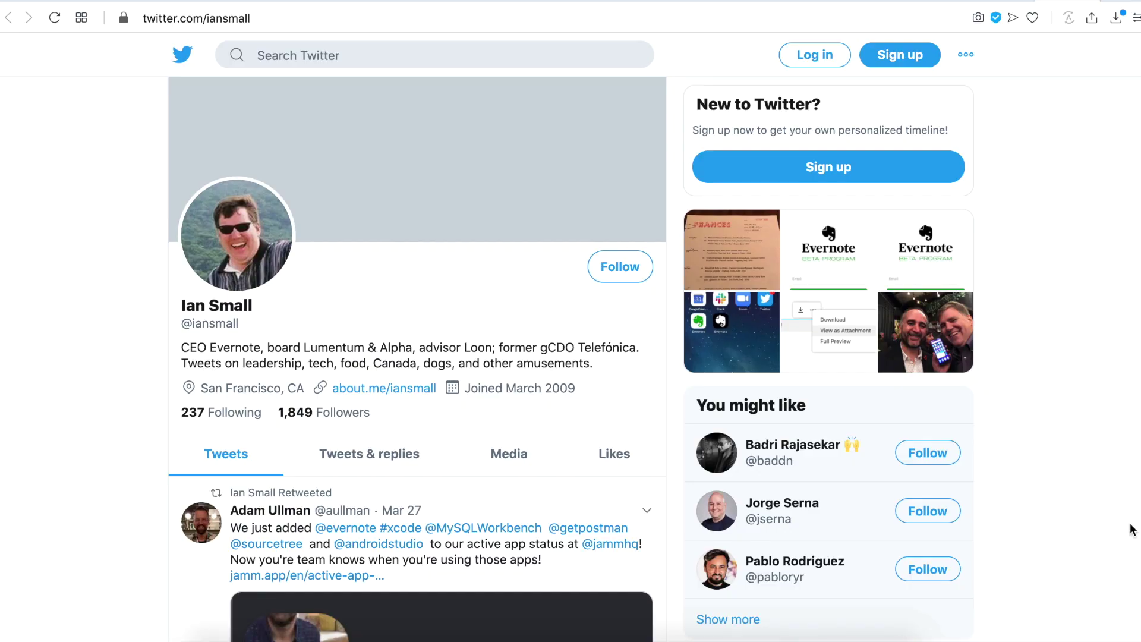
Scroll down the MY DASHBOARD note to view the header photo and QUICK LINKS list
{"action": "scroll", "coordinate": [1132, 529], "scroll_direction": "down", "scroll_amount": 15}
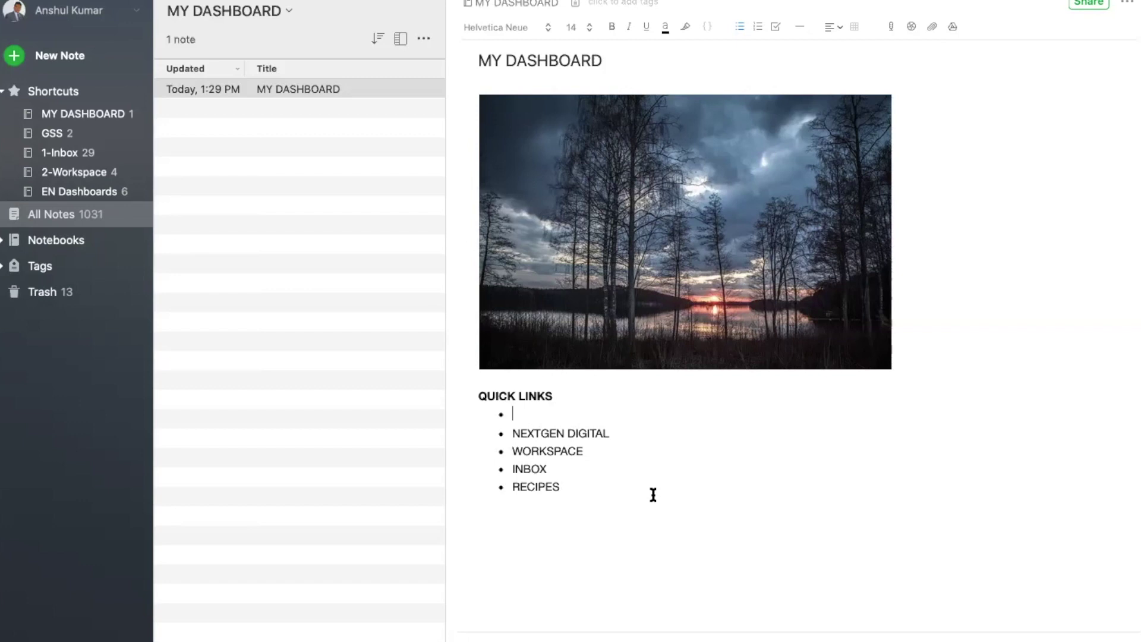
Add a KEY RESOURCES line and copy the link of the Resources note in 1-Inbox
{"action": "type", "text": "KEY RESOURCES"}
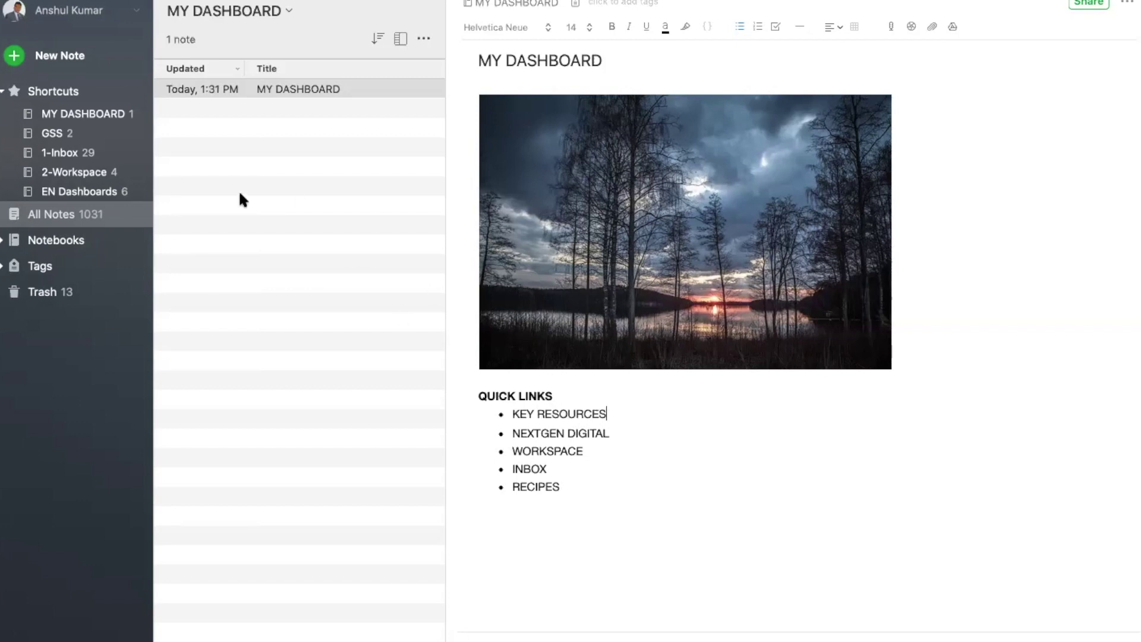
{"action": "left_click", "coordinate": [66, 153]}
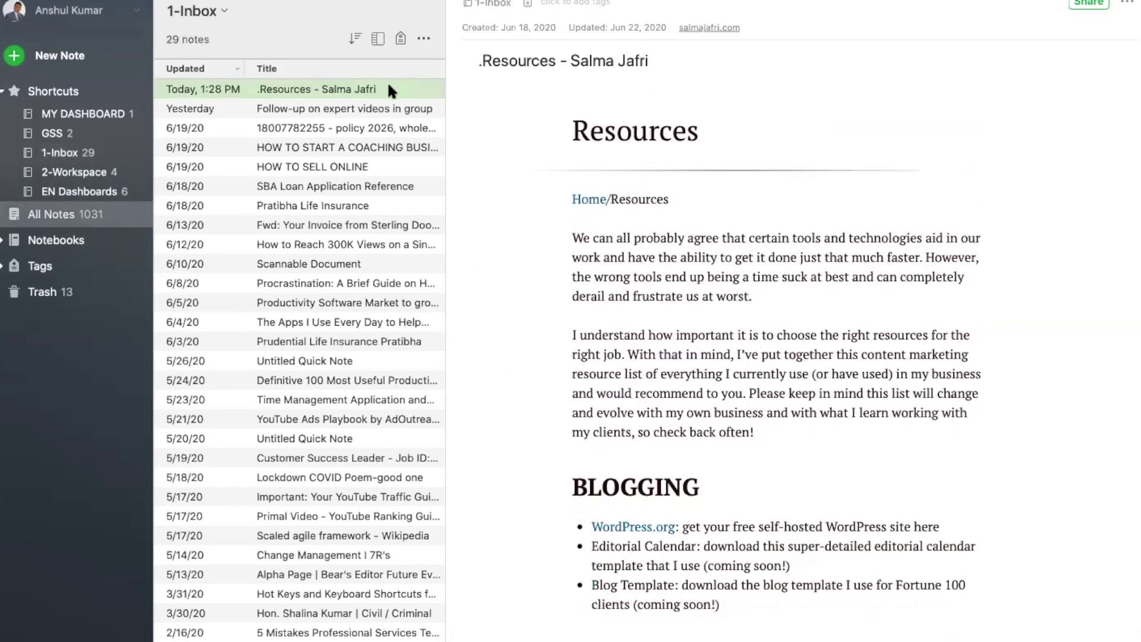
{"action": "right_click", "coordinate": [389, 87]}
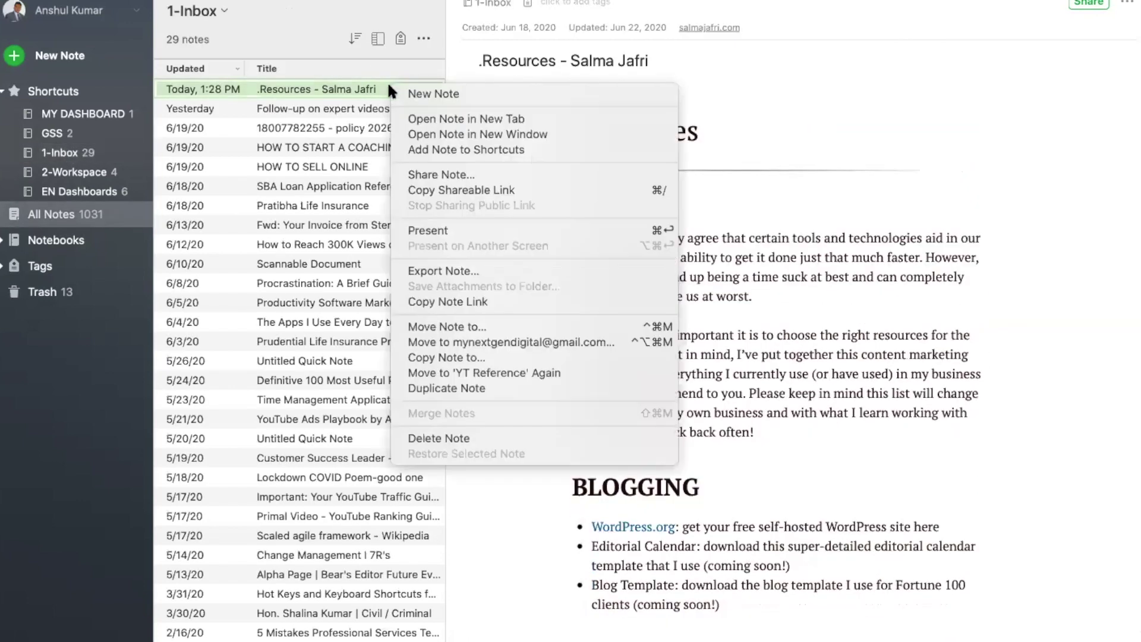
{"action": "left_click", "coordinate": [469, 299]}
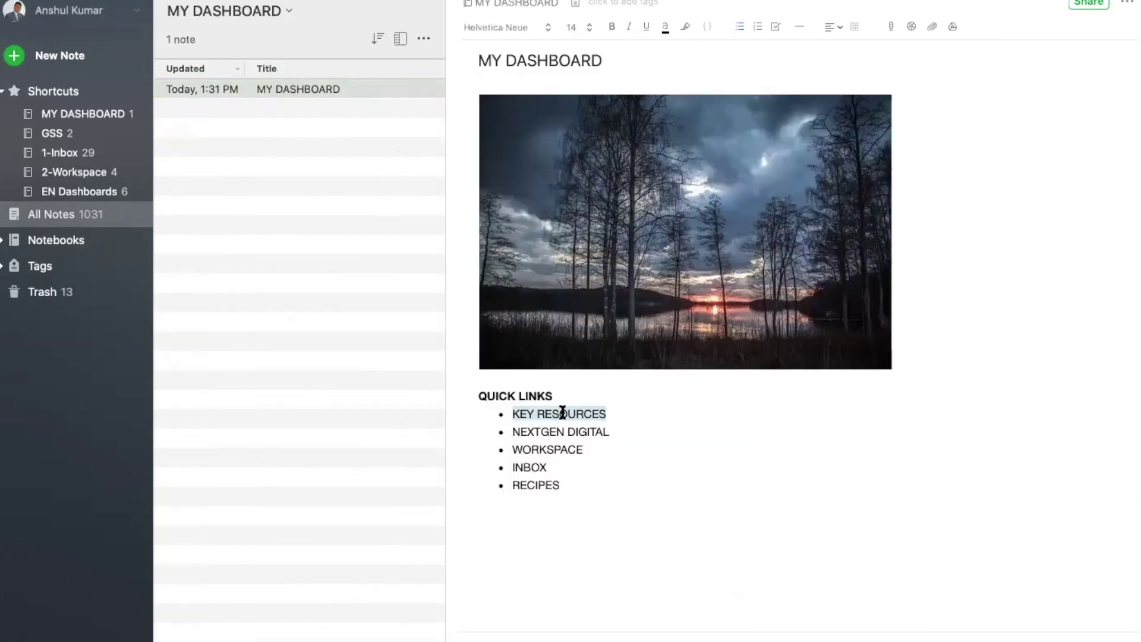
Link KEY RESOURCES to the Resources note and follow the link to open it
{"action": "right_click", "coordinate": [560, 407]}
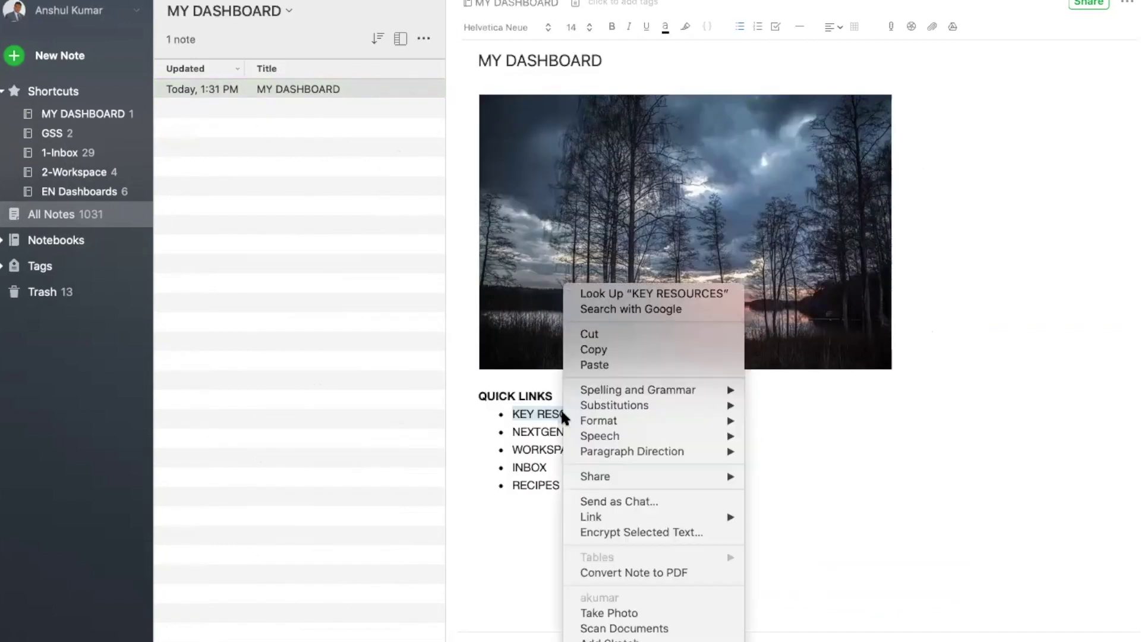
{"action": "mouse_move", "coordinate": [606, 519]}
{"action": "left_click", "coordinate": [784, 516]}
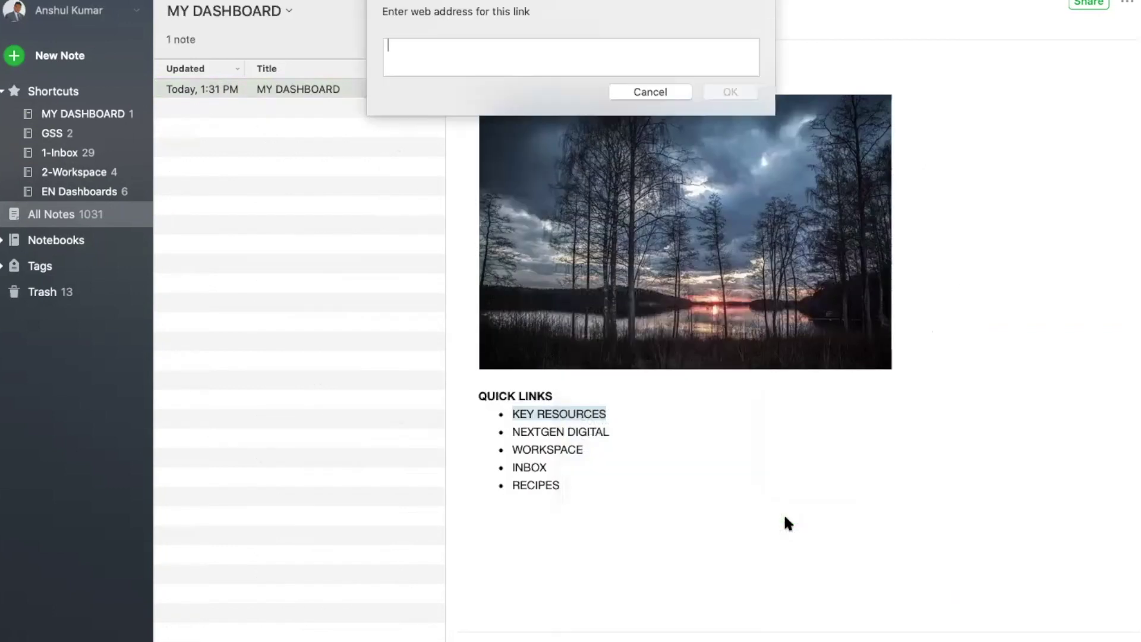
{"action": "key", "text": "super+v"}
{"action": "key", "text": "Return"}
{"action": "left_click", "coordinate": [581, 416]}
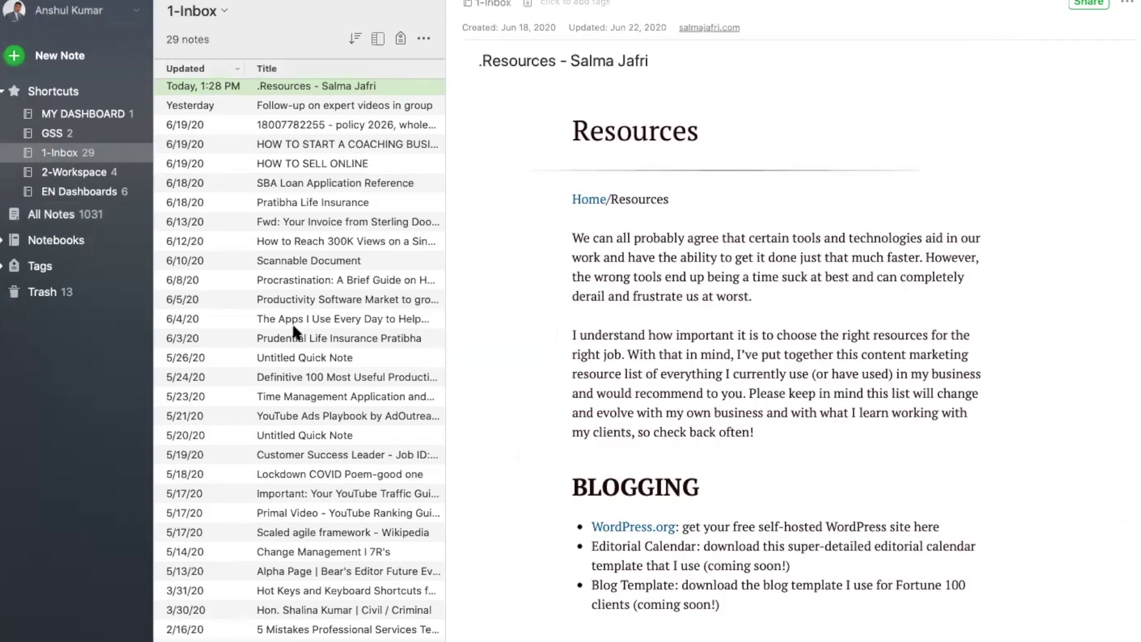
Select all 29 notes in 1-Inbox and create a Table of Contents note from them
{"action": "scroll", "coordinate": [293, 328], "scroll_direction": "down", "scroll_amount": 1}
{"action": "scroll", "coordinate": [297, 326], "scroll_direction": "up", "scroll_amount": 1}
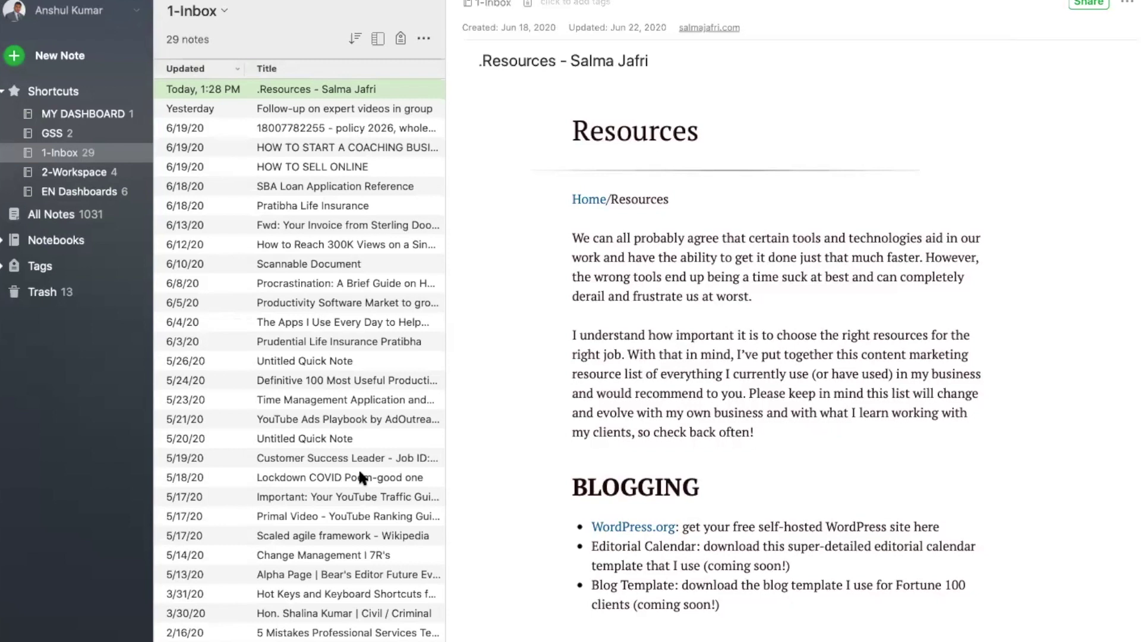
{"action": "scroll", "coordinate": [360, 472], "scroll_direction": "down", "scroll_amount": 1}
{"action": "scroll", "coordinate": [360, 472], "scroll_direction": "up", "scroll_amount": 1}
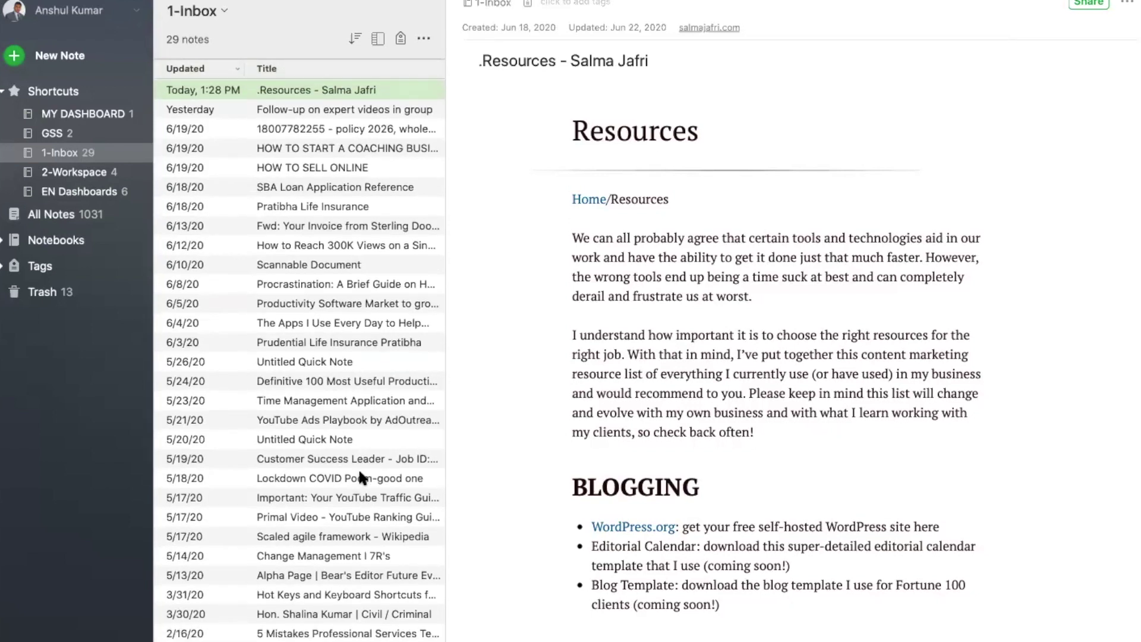
{"action": "scroll", "coordinate": [359, 468], "scroll_direction": "up", "scroll_amount": 1}
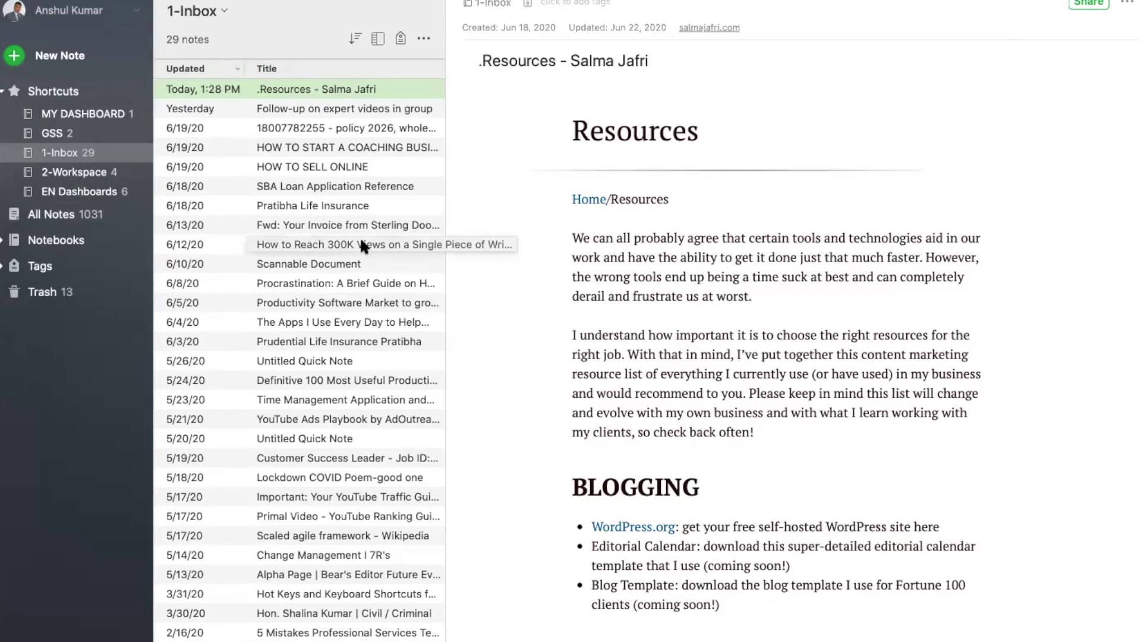
{"action": "left_click", "coordinate": [353, 634], "text": "shift"}
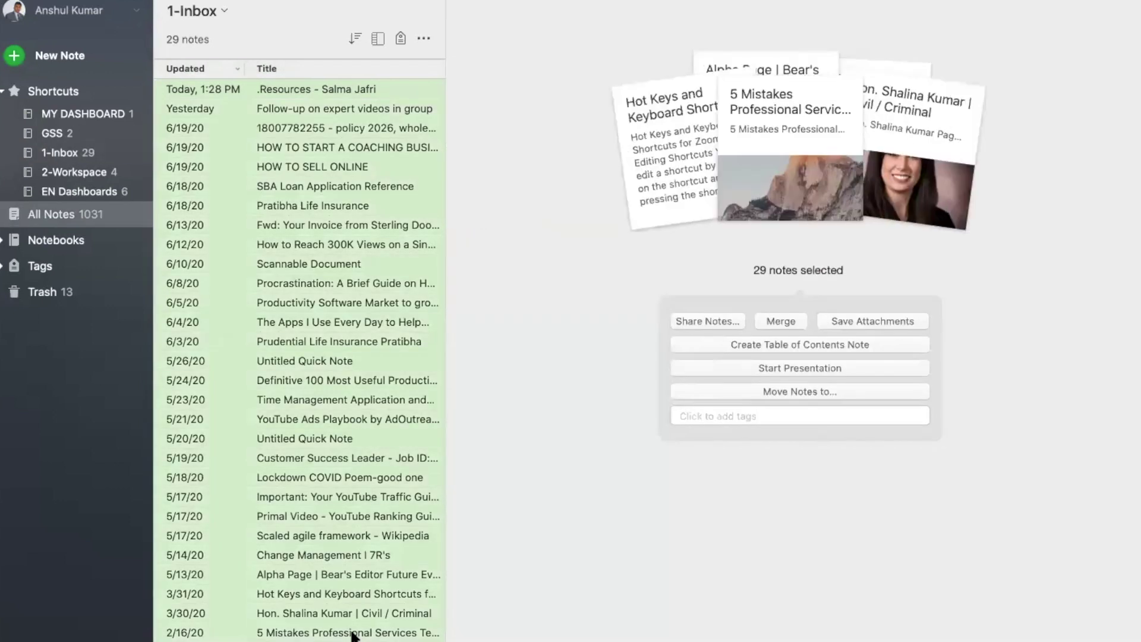
{"action": "left_click", "coordinate": [791, 344]}
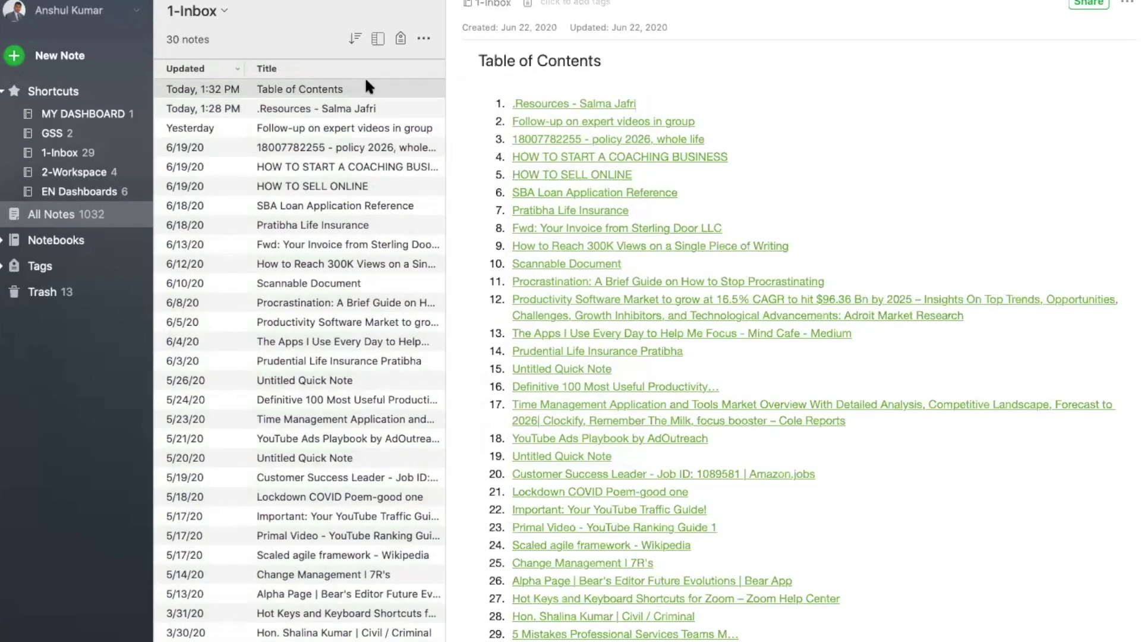
Link NEXTGEN DIGITAL on MY DASHBOARD to the Table of Contents note and test it
{"action": "right_click", "coordinate": [366, 82]}
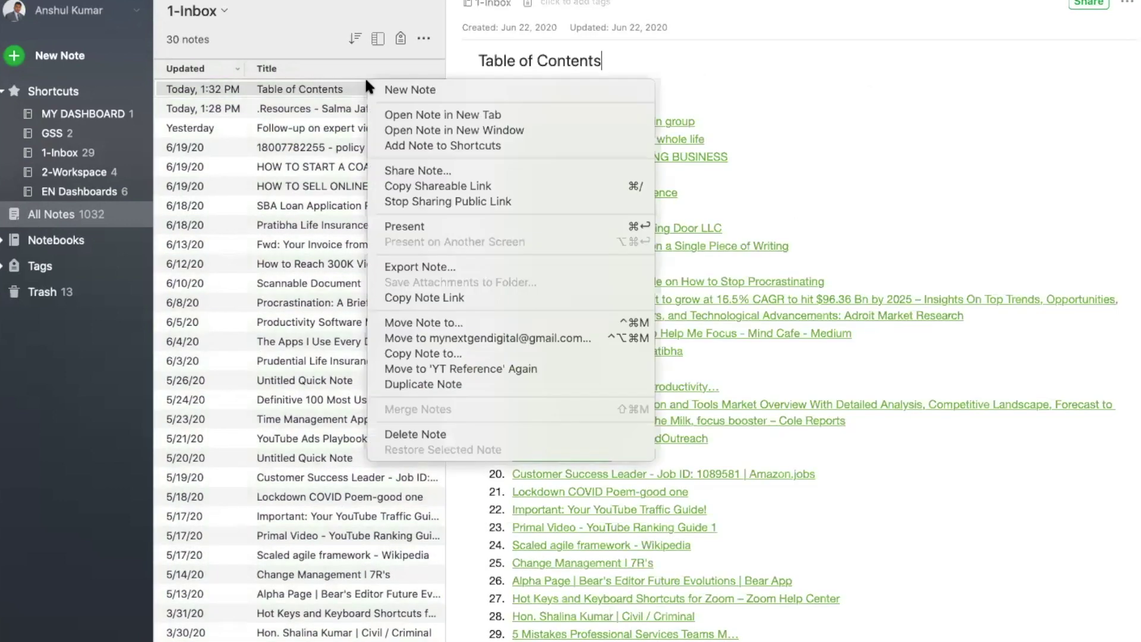
{"action": "left_click", "coordinate": [436, 297]}
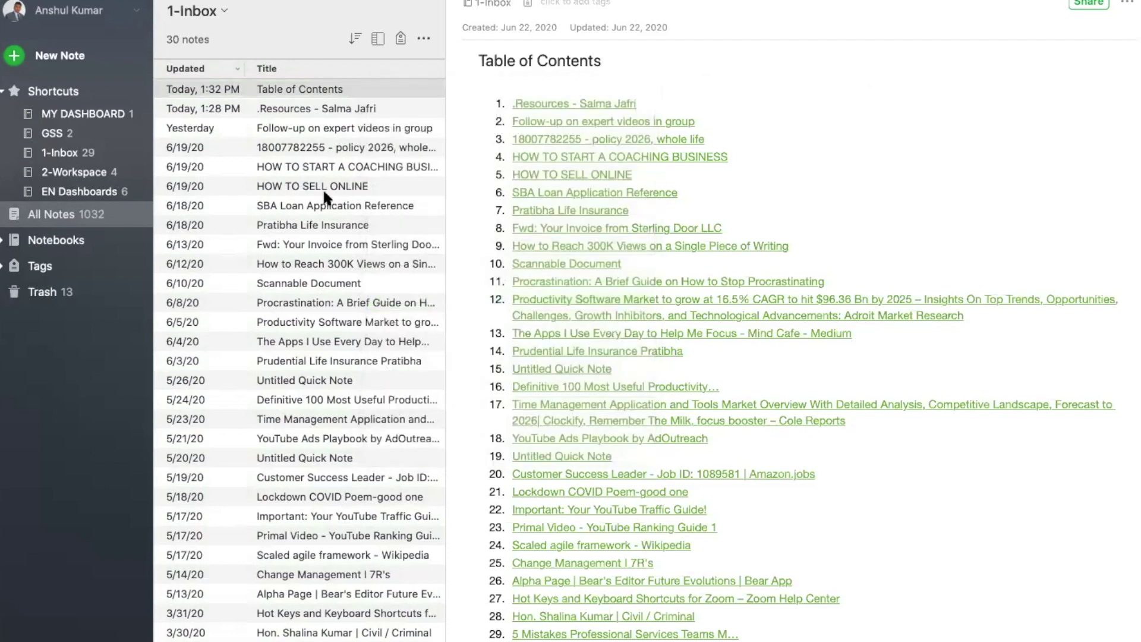
{"action": "left_click", "coordinate": [104, 113]}
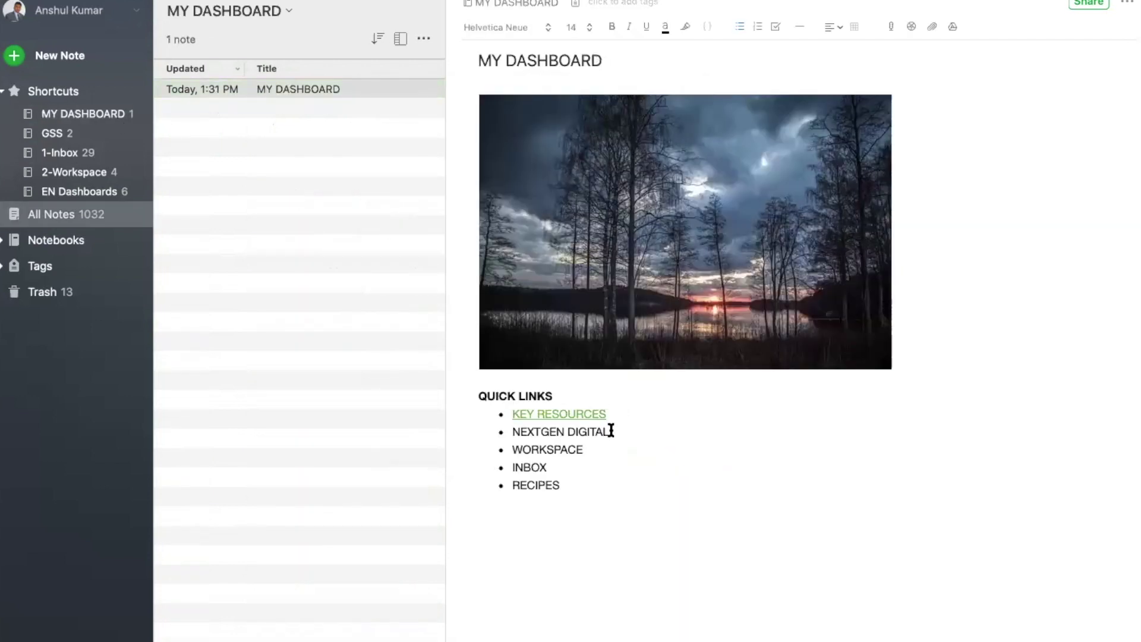
{"action": "left_click_drag", "start_coordinate": [611, 431], "coordinate": [507, 427]}
{"action": "key", "text": "super+k"}
{"action": "key", "text": "Return"}
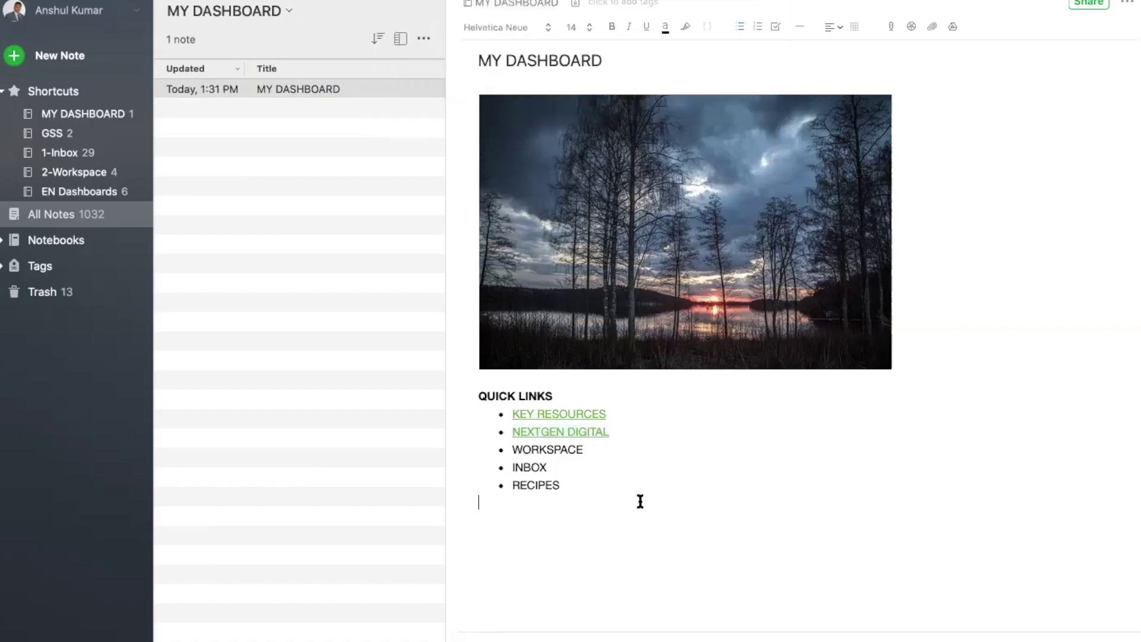
{"action": "left_click", "coordinate": [590, 435]}
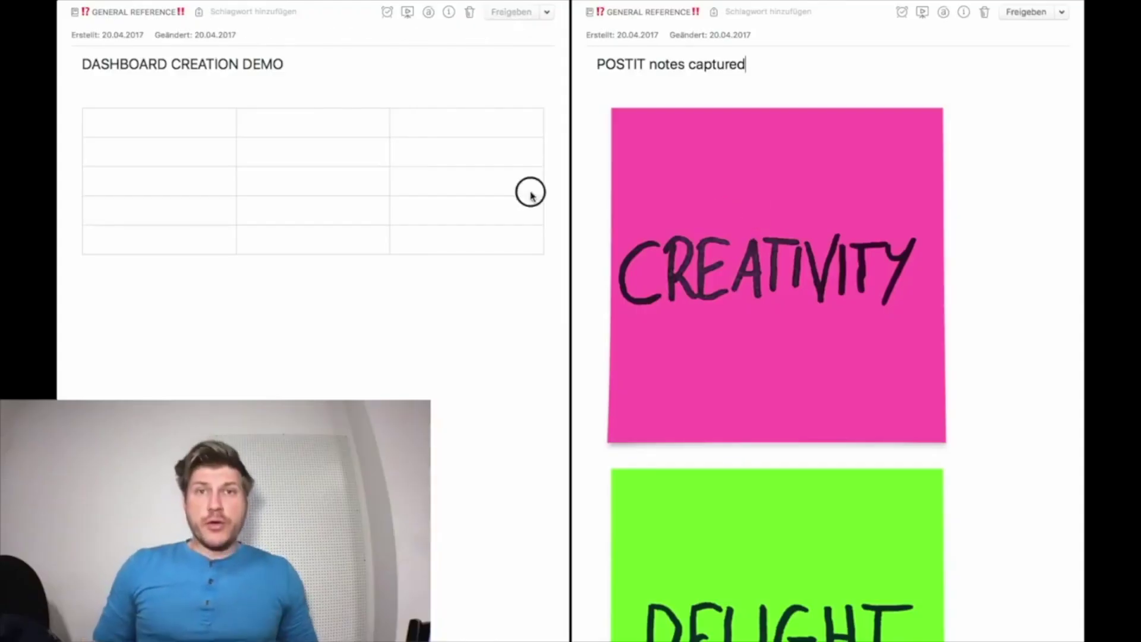
Move the CREATIVITY and DELIGHT sticky-note images into the first two dashboard table cells
{"action": "left_click_drag", "start_coordinate": [531, 194], "coordinate": [337, 179]}
{"action": "left_click", "coordinate": [736, 217]}
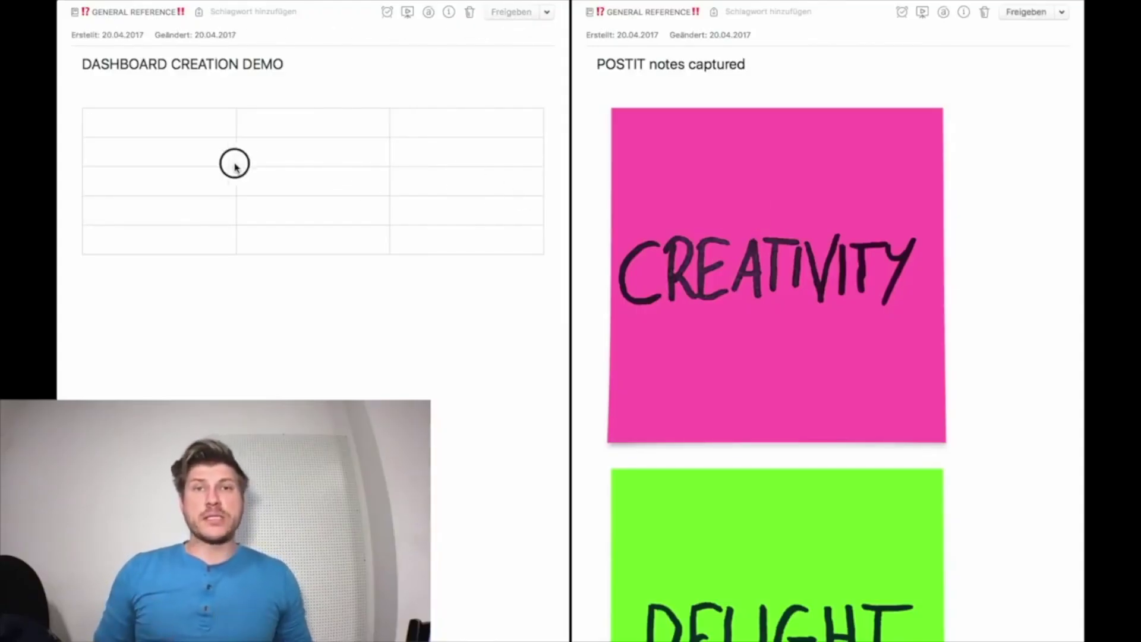
{"action": "left_click", "coordinate": [726, 306]}
{"action": "left_click_drag", "start_coordinate": [726, 300], "coordinate": [176, 128]}
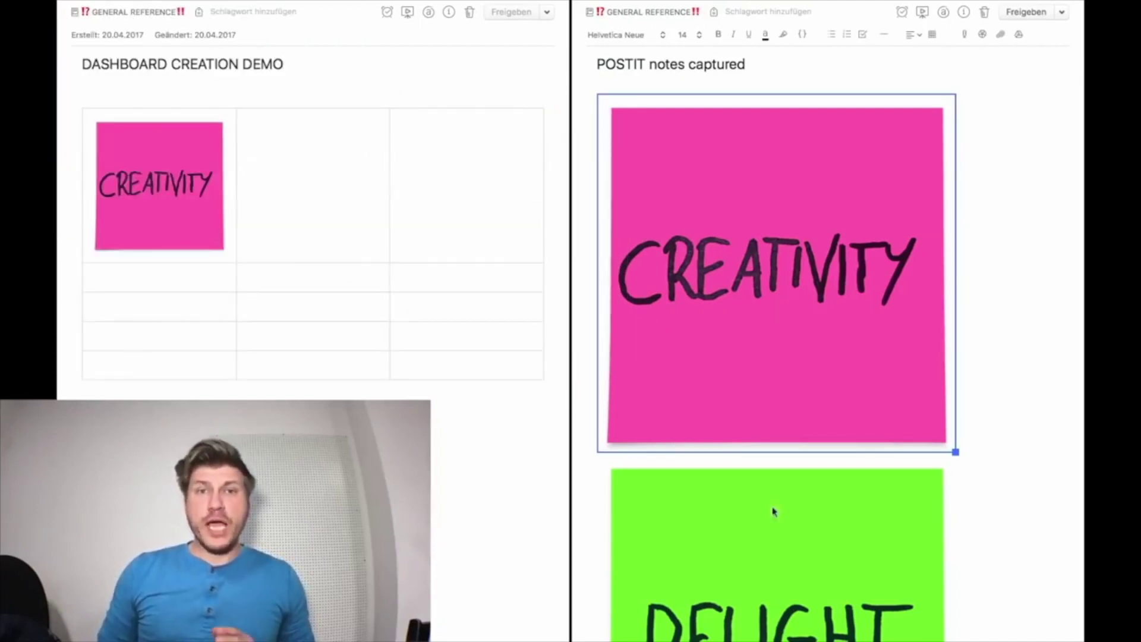
{"action": "left_click", "coordinate": [783, 541]}
{"action": "left_click_drag", "start_coordinate": [790, 535], "coordinate": [306, 197]}
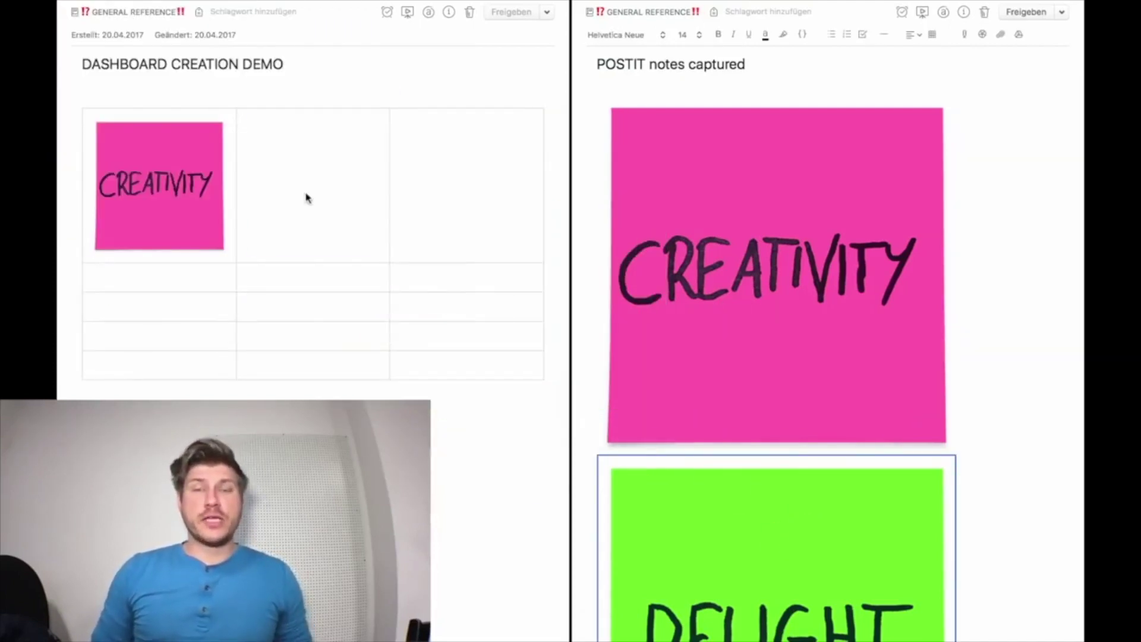
Place the DISCOVER and heart sticky-note images into the dashboard table
{"action": "scroll", "coordinate": [866, 476], "scroll_direction": "down", "scroll_amount": 10}
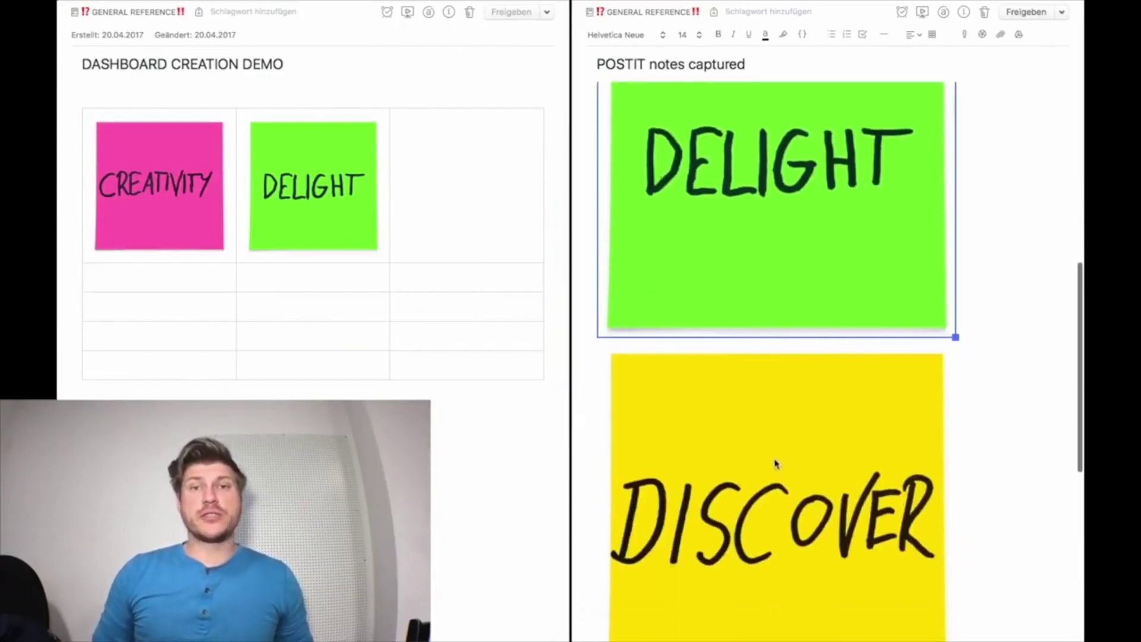
{"action": "left_click", "coordinate": [765, 505]}
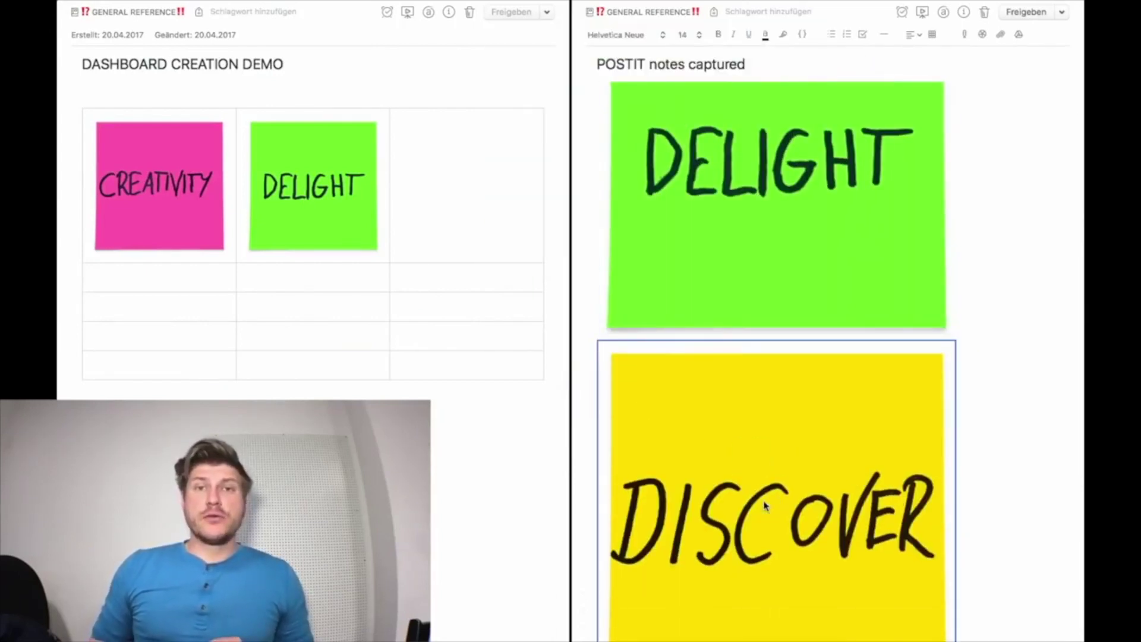
{"action": "left_click_drag", "start_coordinate": [766, 505], "coordinate": [477, 211]}
{"action": "scroll", "coordinate": [722, 505], "scroll_direction": "down", "scroll_amount": 5}
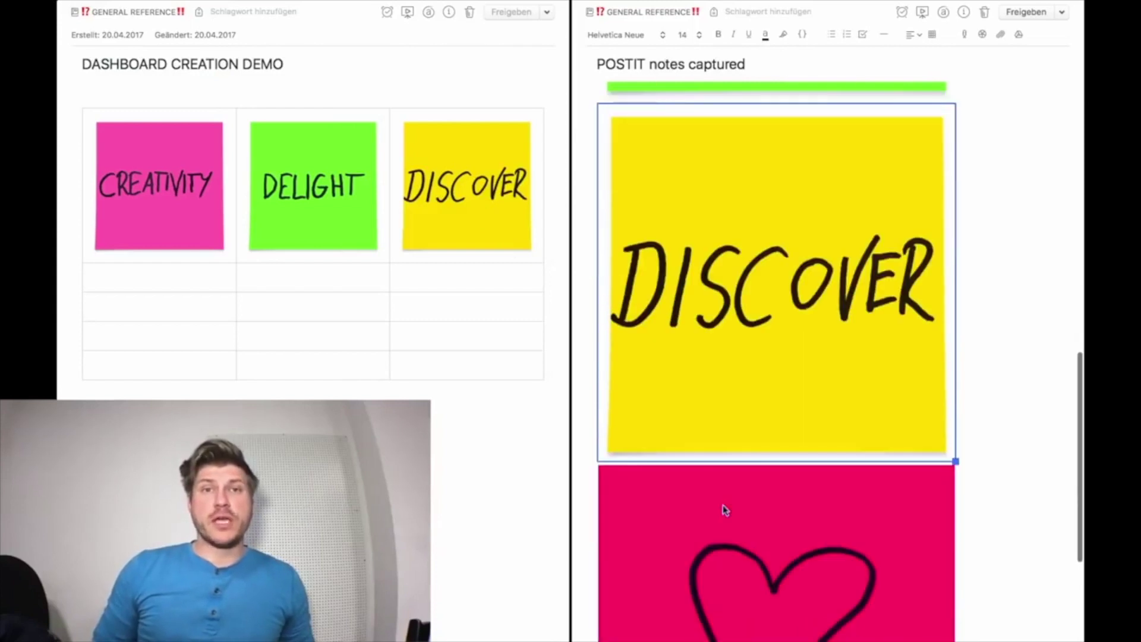
{"action": "left_click", "coordinate": [722, 542]}
{"action": "left_click_drag", "start_coordinate": [722, 542], "coordinate": [194, 290]}
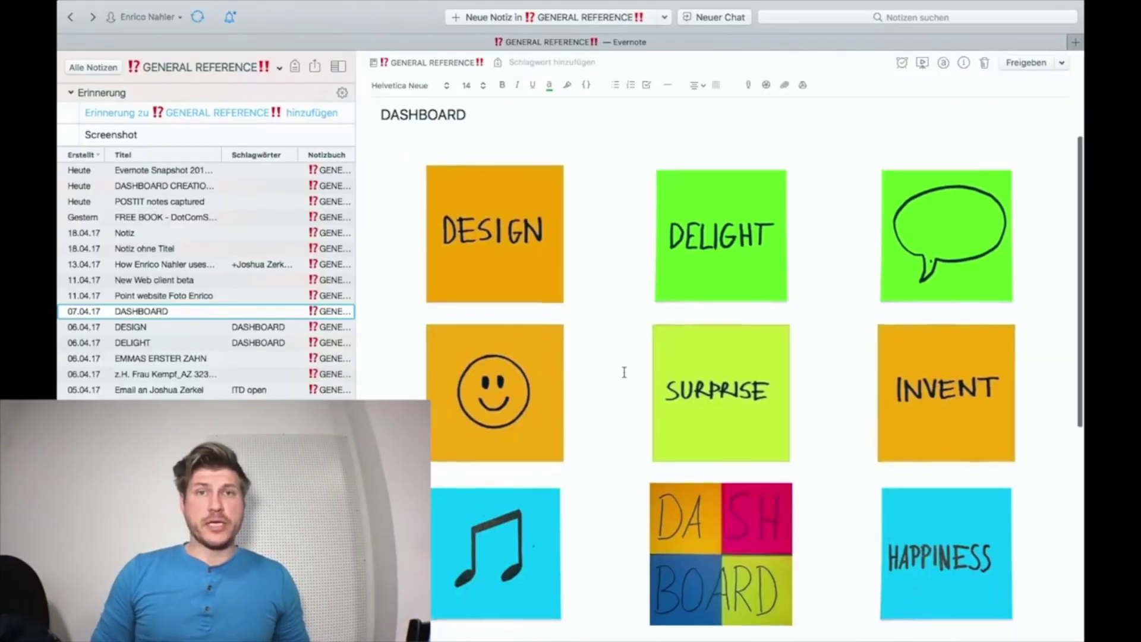
Add a WEATHER FORECAST line below the quick links on MY DASHBOARD
{"action": "scroll", "coordinate": [624, 373], "scroll_direction": "down", "scroll_amount": 5}
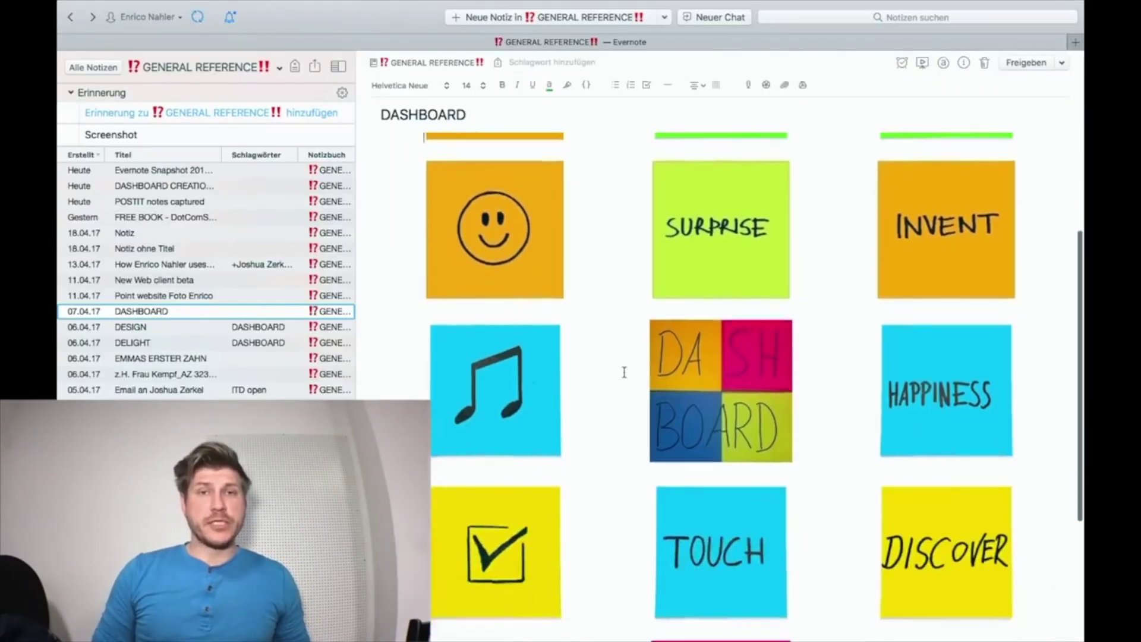
{"action": "scroll", "coordinate": [625, 372], "scroll_direction": "down", "scroll_amount": 3}
{"action": "scroll", "coordinate": [625, 369], "scroll_direction": "up", "scroll_amount": 3}
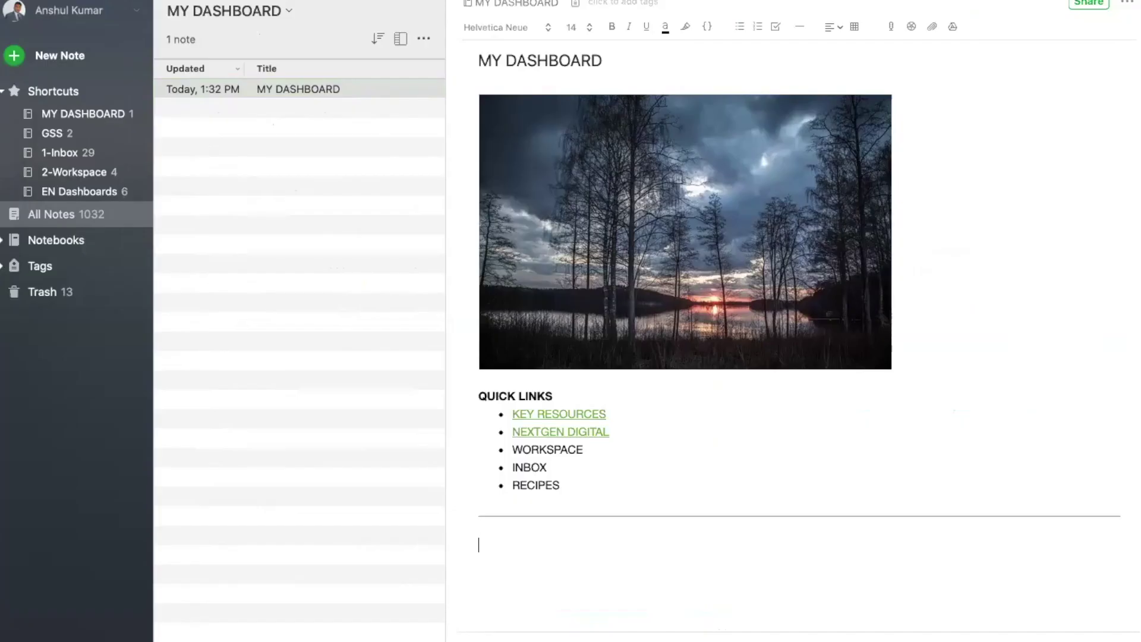
{"action": "type", "text": "WEATHER FORECAST"}
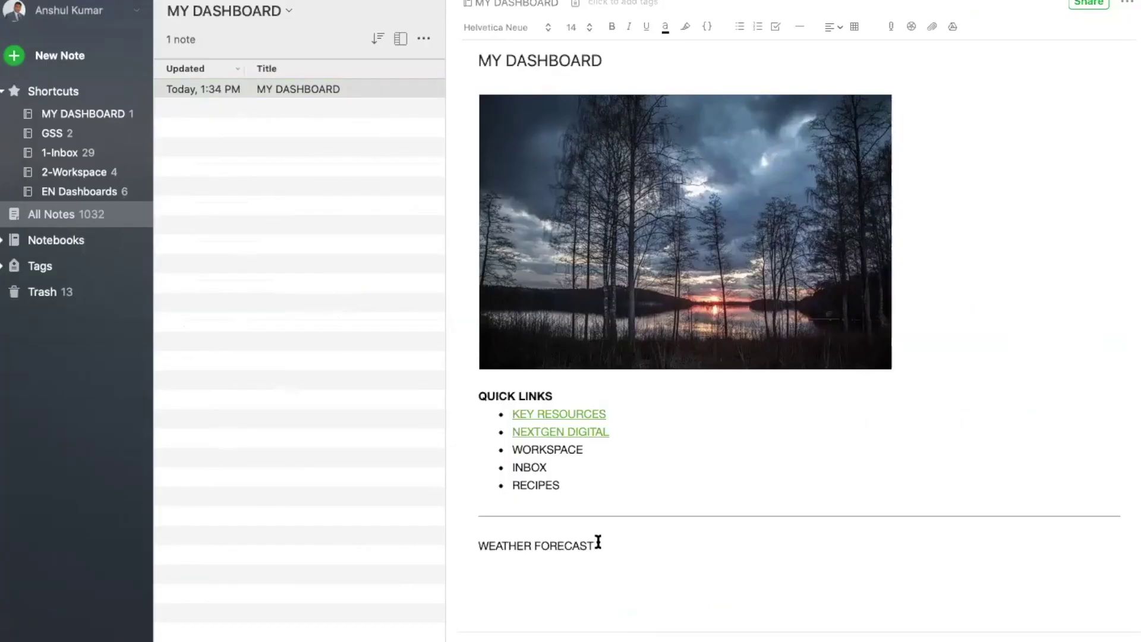
Link the WEATHER FORECAST text to weather.com and test it in the browser
{"action": "left_click_drag", "start_coordinate": [598, 542], "coordinate": [475, 540]}
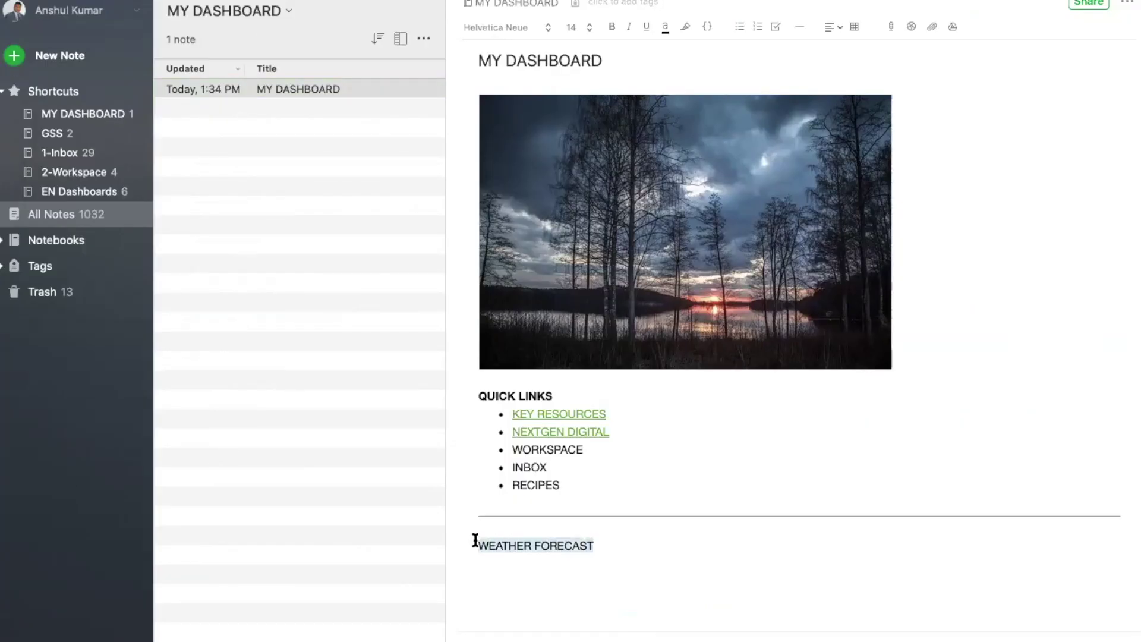
{"action": "key", "text": "super+k"}
{"action": "type", "text": "weather.c"}
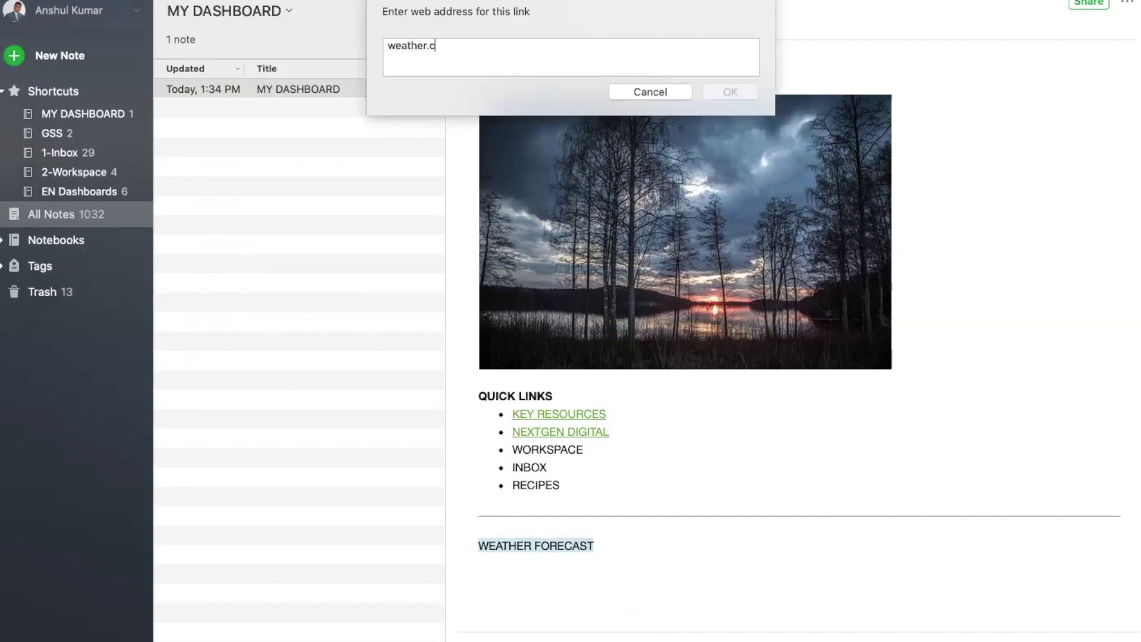
{"action": "type", "text": "om"}
{"action": "key", "text": "Return"}
{"action": "left_click", "coordinate": [579, 545]}
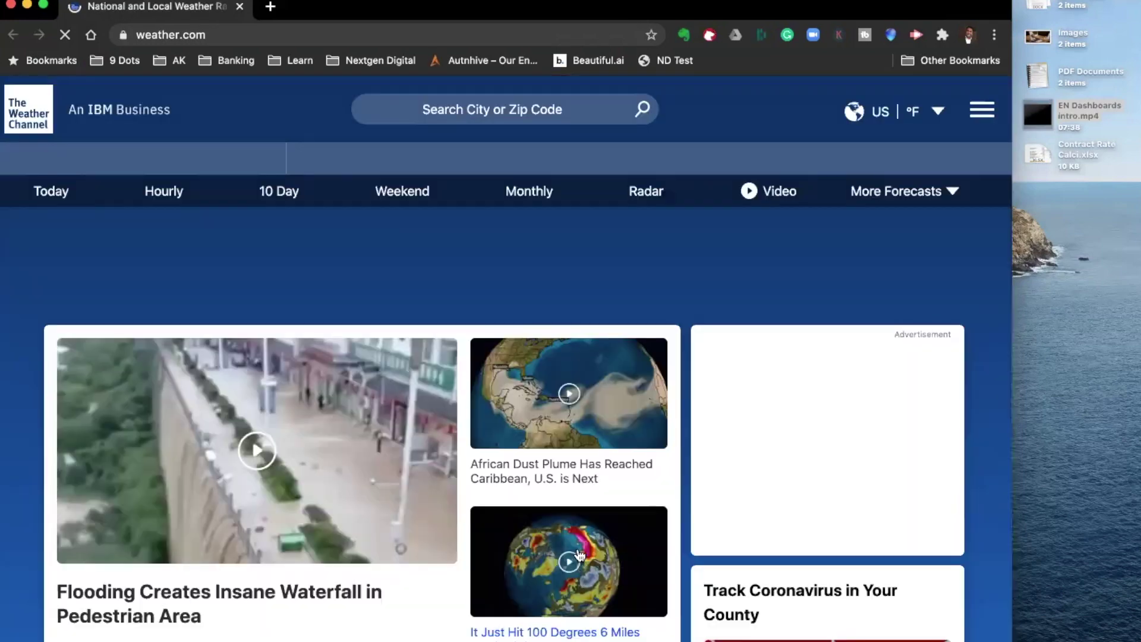
{"action": "scroll", "coordinate": [579, 555], "scroll_direction": "down", "scroll_amount": 8}
{"action": "scroll", "coordinate": [580, 555], "scroll_direction": "up", "scroll_amount": 1}
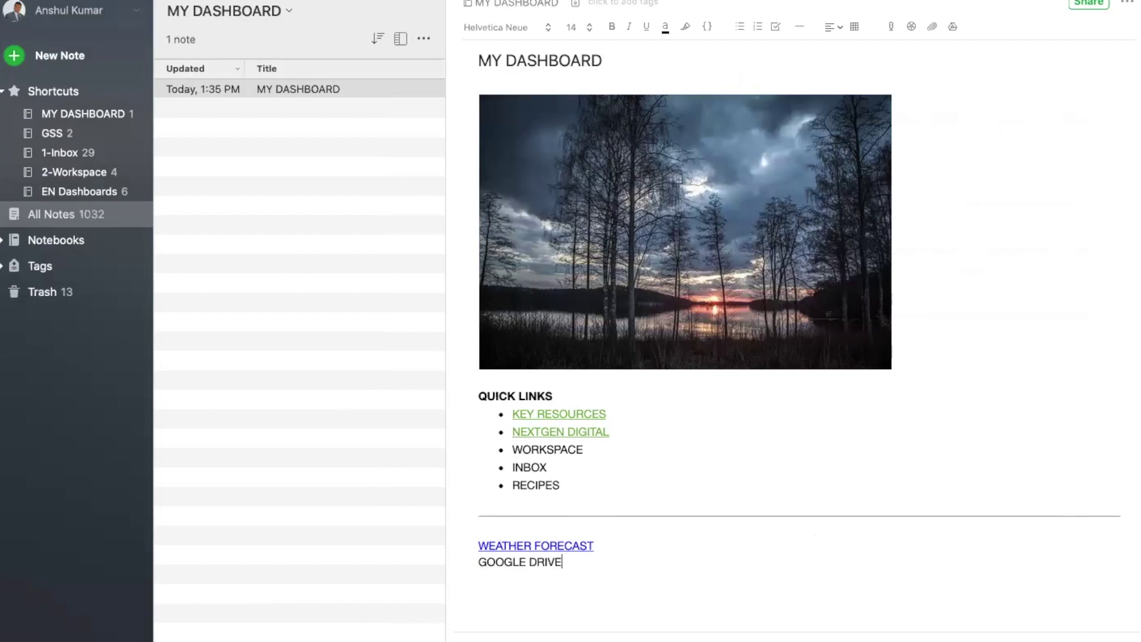
Link the GOOGLE DRIVE text to drive.google.com and open it in the browser
{"action": "left_click_drag", "start_coordinate": [571, 562], "coordinate": [475, 554]}
{"action": "key", "text": "super+k"}
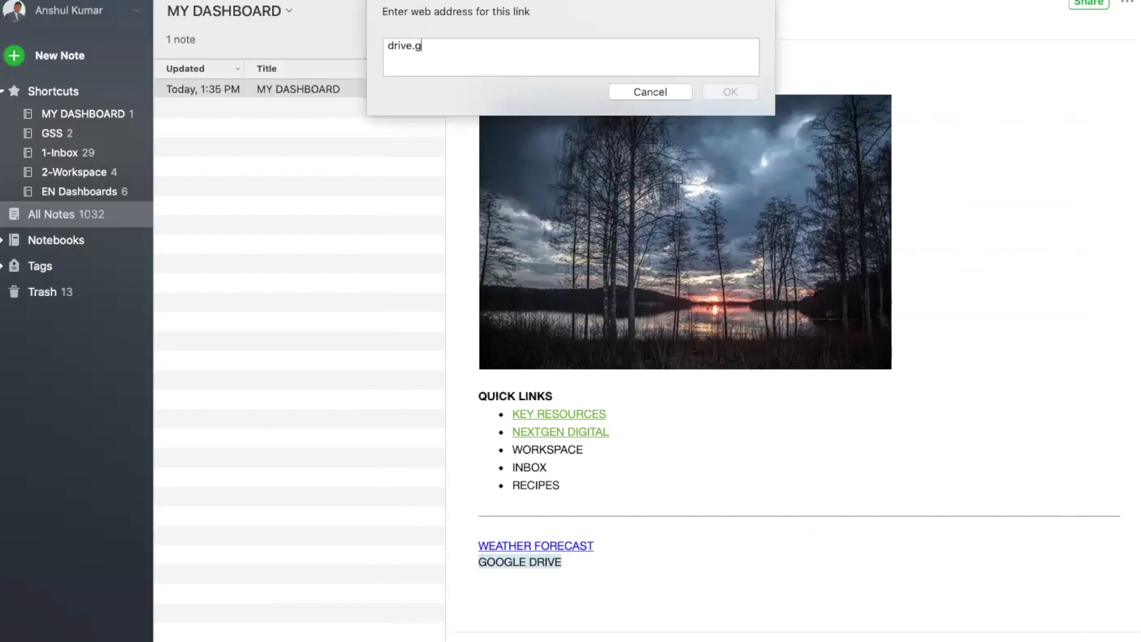
{"action": "type", "text": "drive.google.com"}
{"action": "key", "text": "Return"}
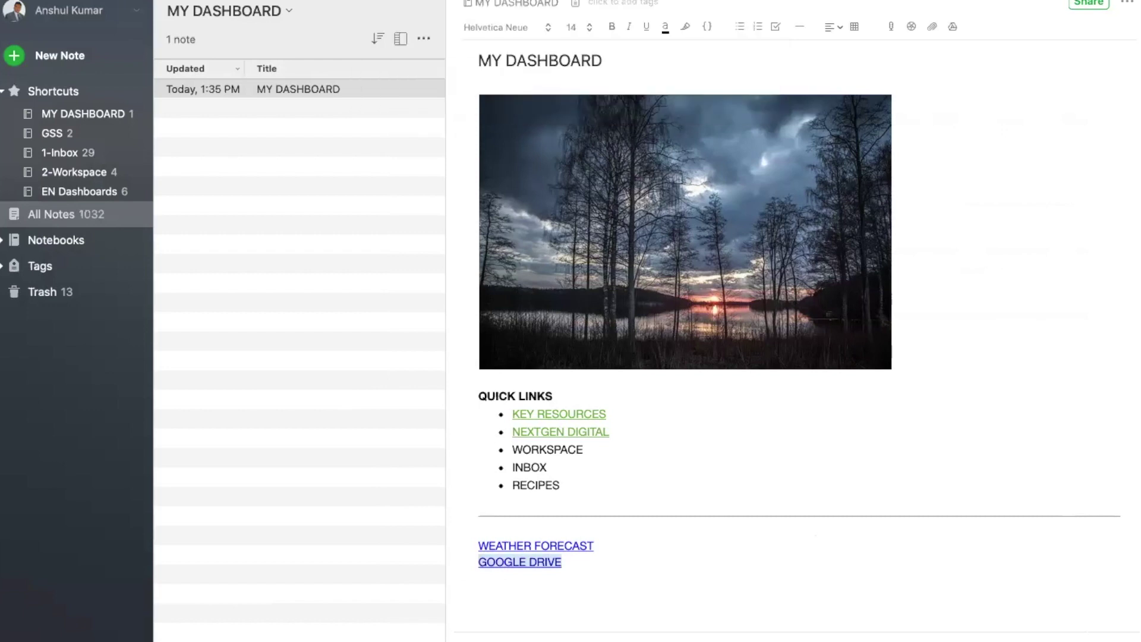
{"action": "left_click", "coordinate": [527, 565]}
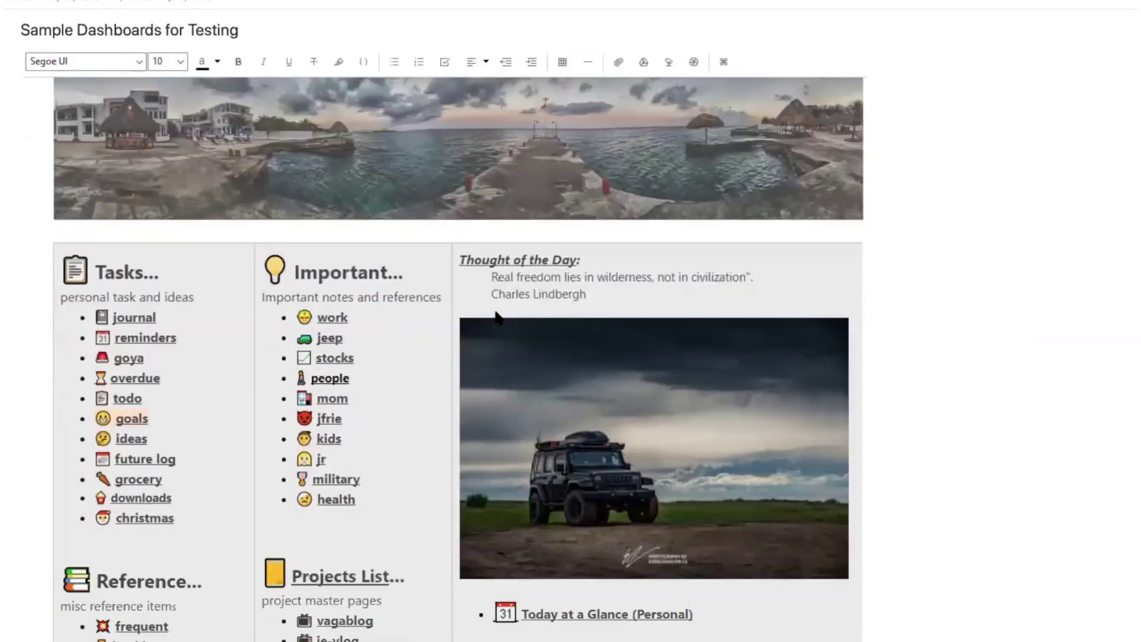
Scroll through the sample dashboard with the vintage car photo and Work, Home, To Read table
{"action": "scroll", "coordinate": [497, 317], "scroll_direction": "down", "scroll_amount": 5}
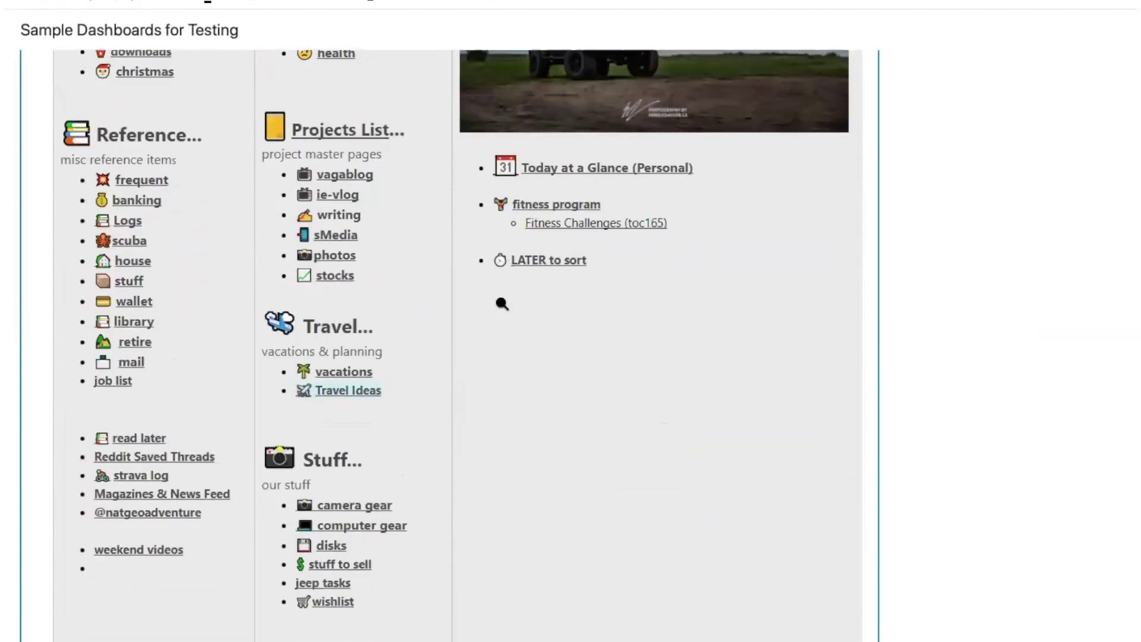
{"action": "scroll", "coordinate": [502, 303], "scroll_direction": "up", "scroll_amount": 5}
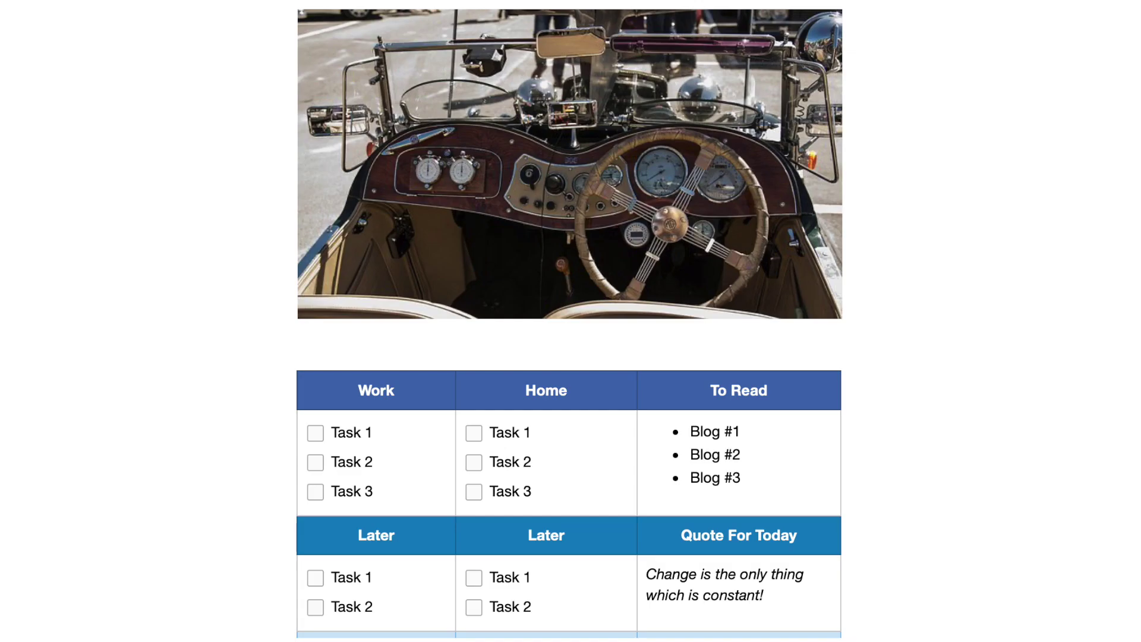